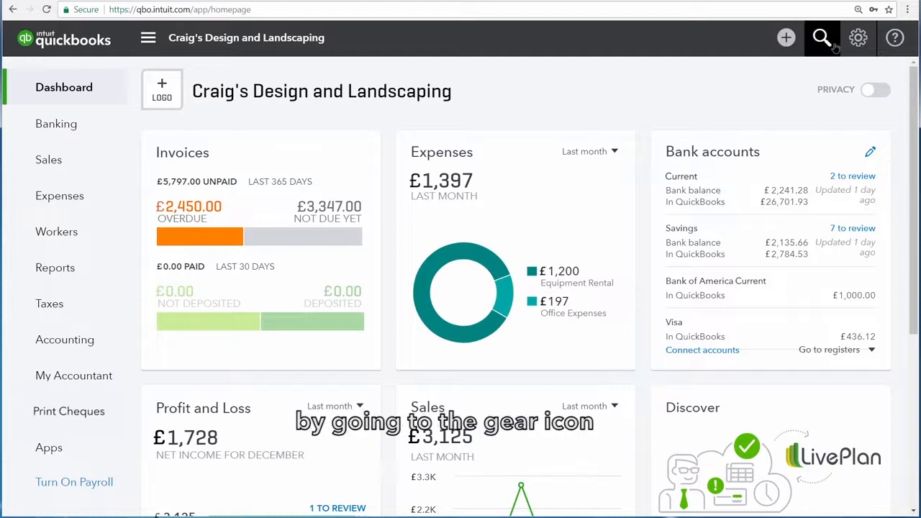
# Step: In the company's bills and expenses settings, turn on tracking expenses and items by customer and making them billable
pyautogui.click(856, 48)
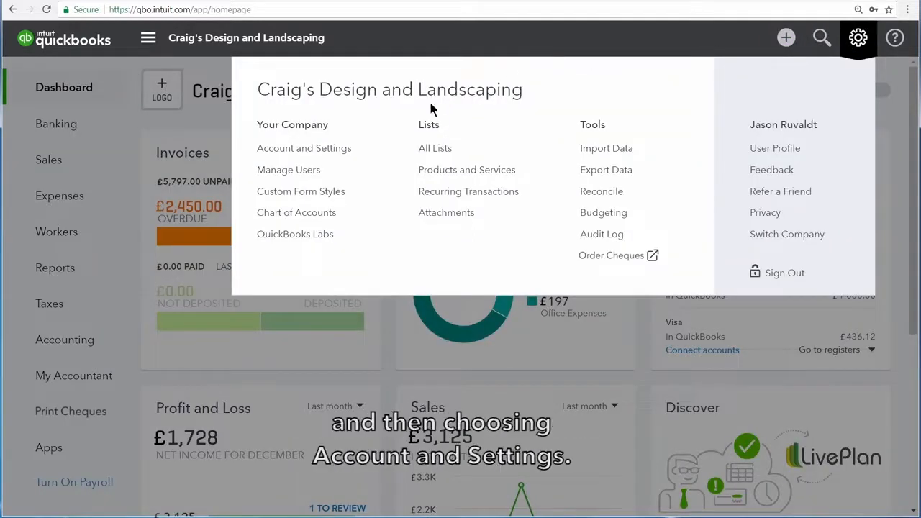
pyautogui.click(356, 149)
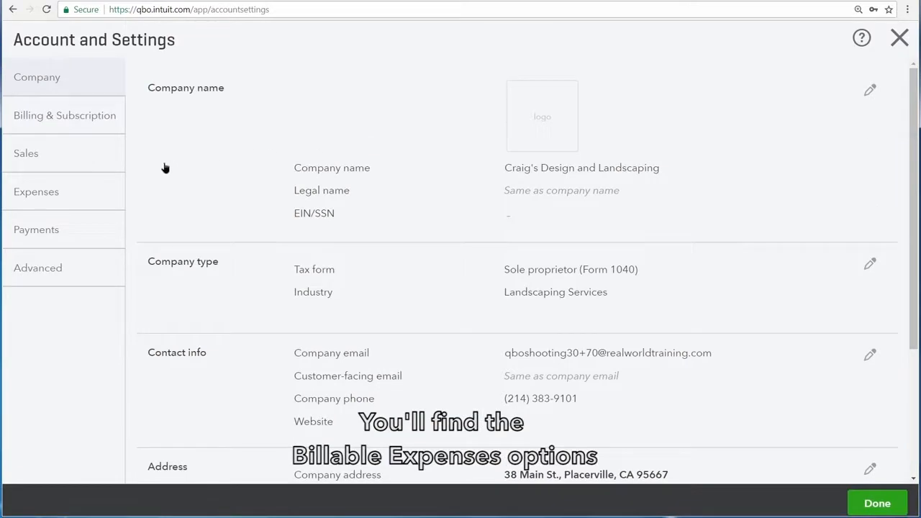
pyautogui.click(63, 192)
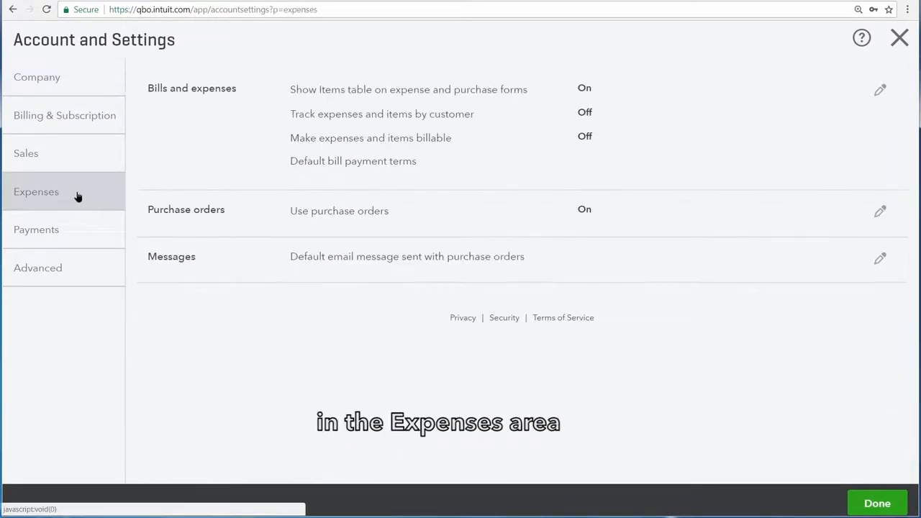
pyautogui.click(211, 104)
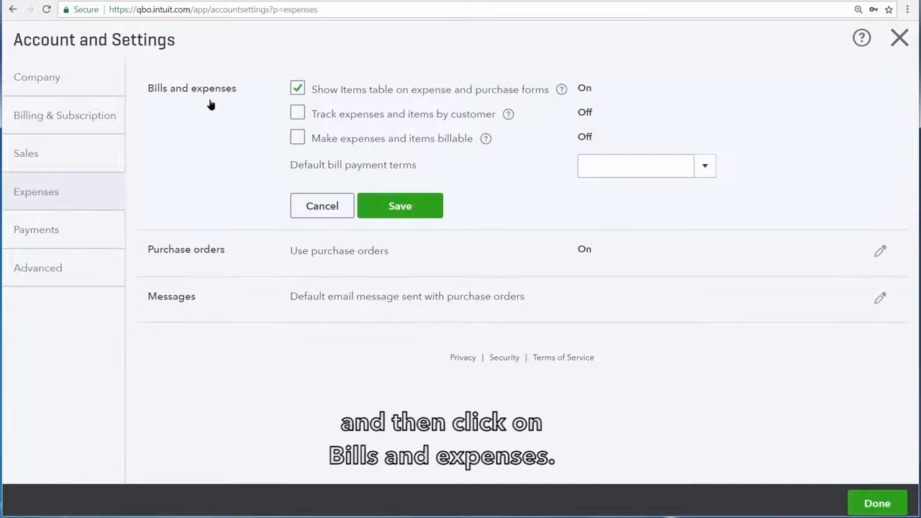
pyautogui.click(297, 115)
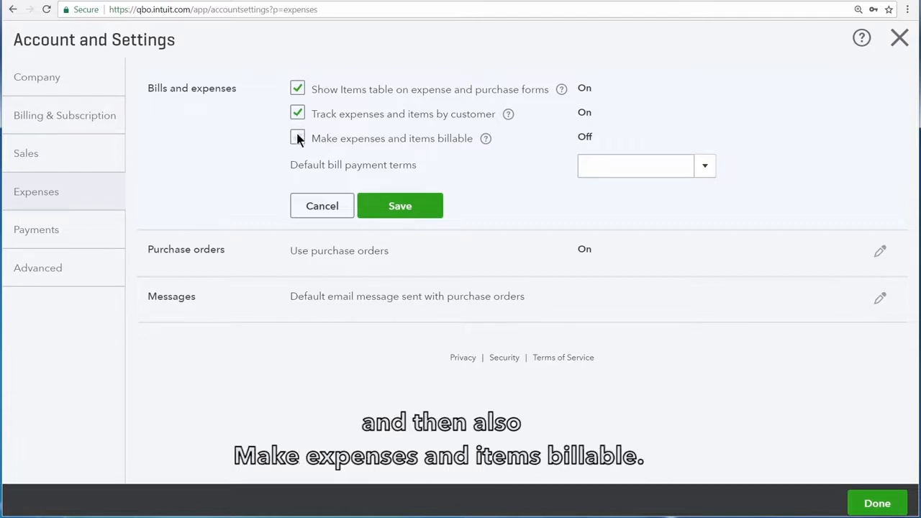
pyautogui.click(297, 138)
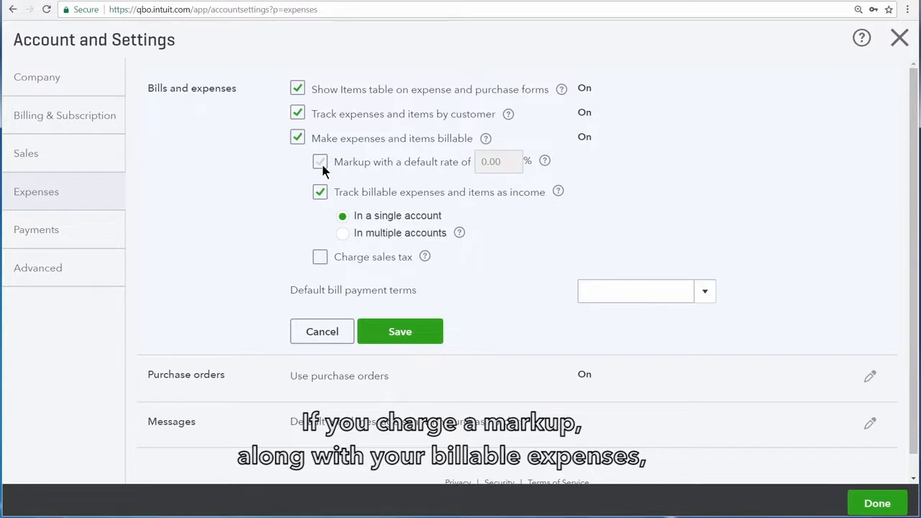
# Step: Enable the default-rate markup for billable expenses, save the settings and close them
pyautogui.click(321, 163)
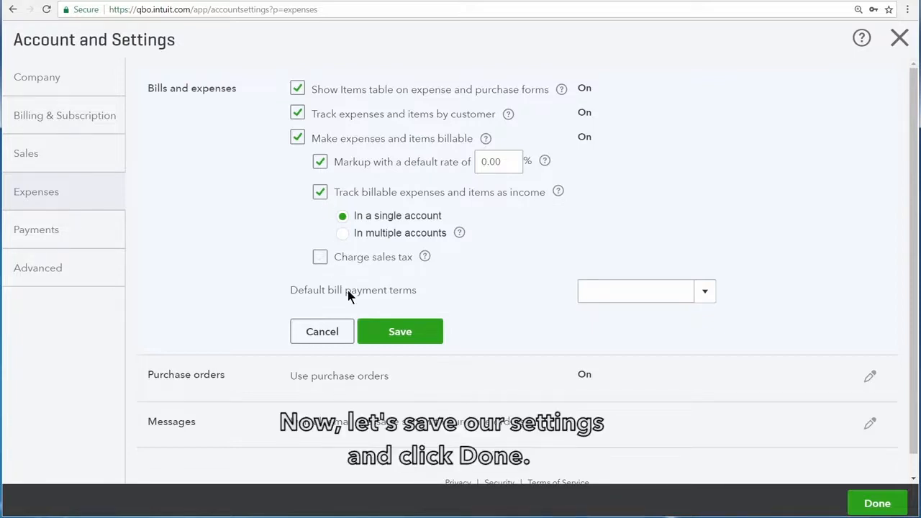
pyautogui.click(401, 335)
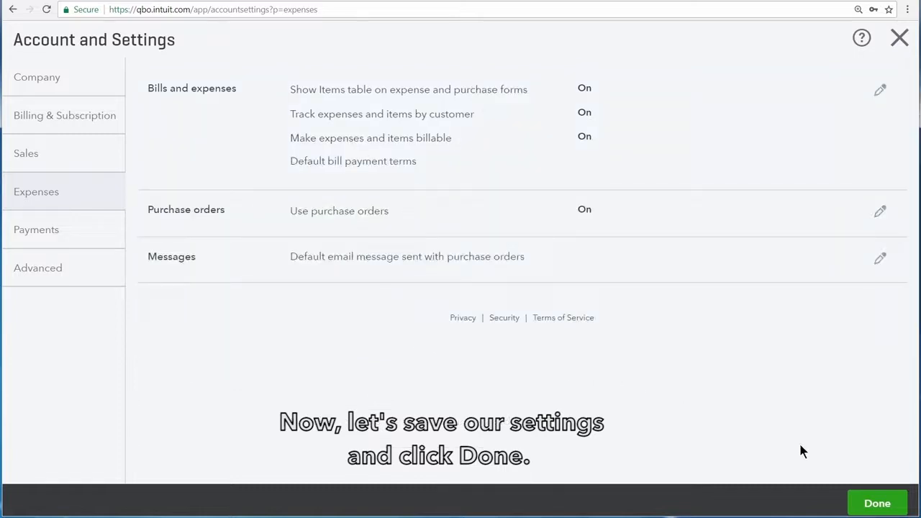
pyautogui.click(878, 503)
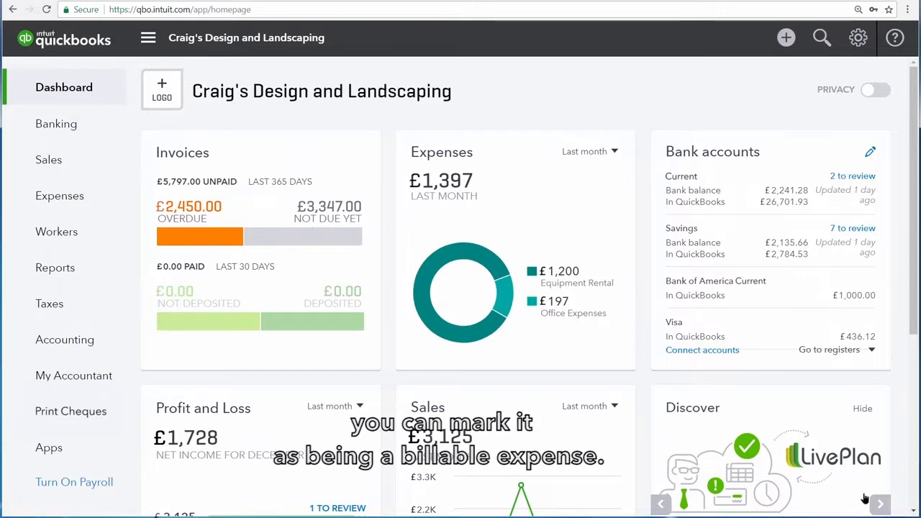
# Step: Create a new expense with payee A1 Rental and payment method Debit Card
pyautogui.click(786, 37)
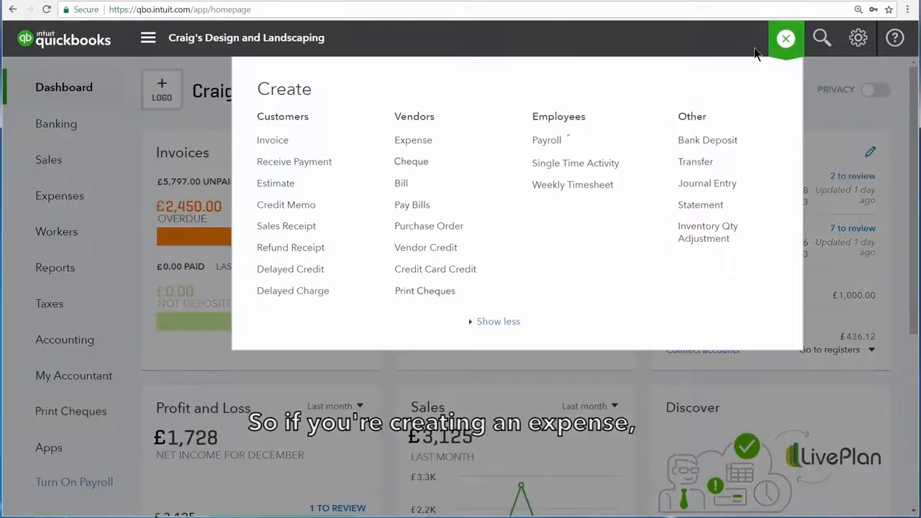
pyautogui.click(448, 142)
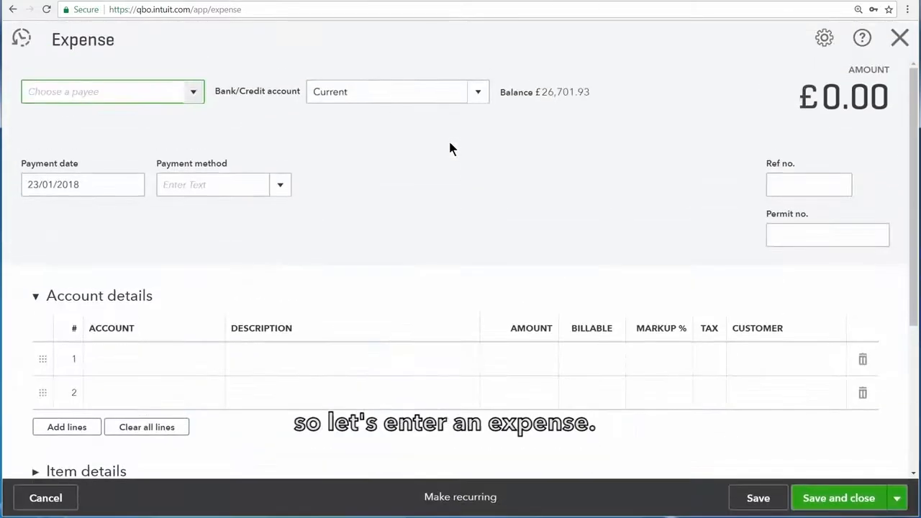
pyautogui.click(190, 93)
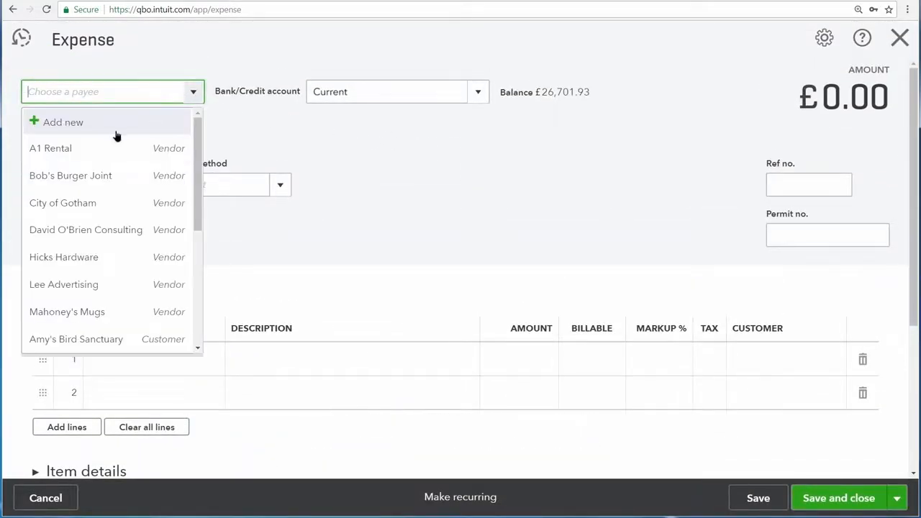
pyautogui.click(99, 149)
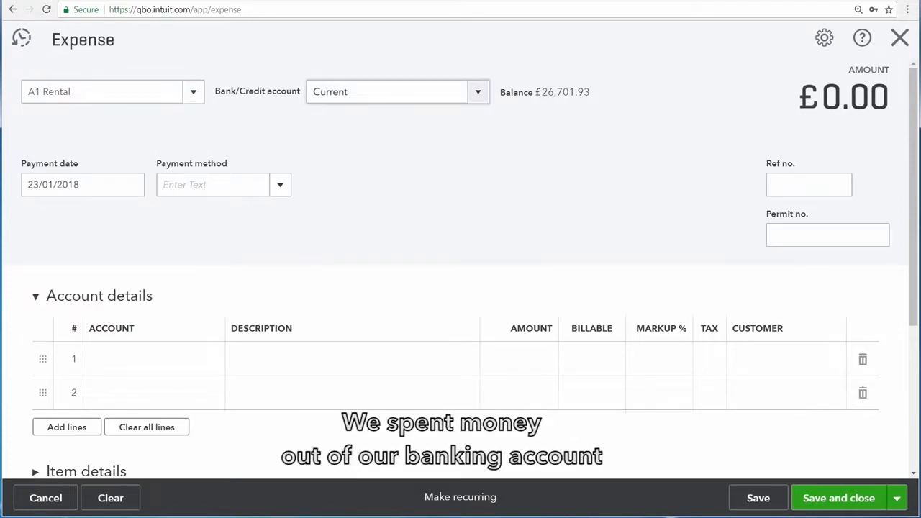
pyautogui.click(280, 190)
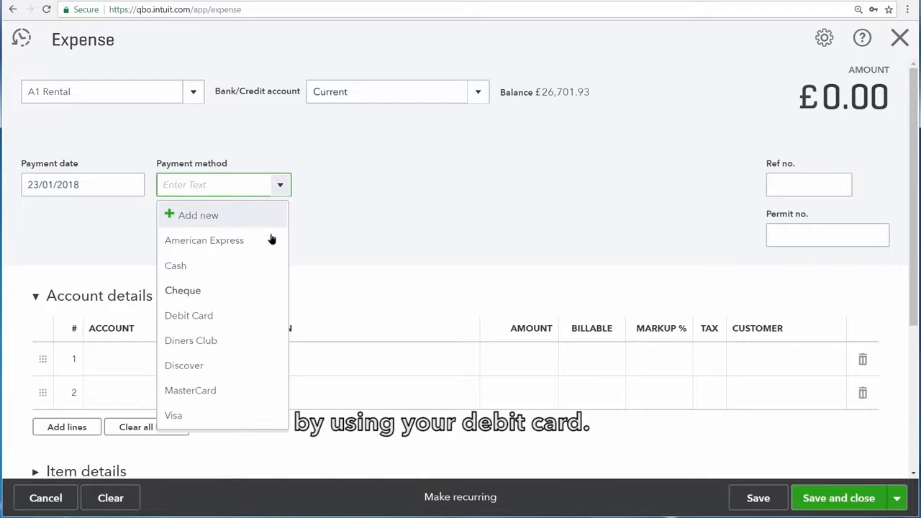
pyautogui.click(257, 314)
# Step: Set the account of the expense's first line to Equipment Rental
pyautogui.click(195, 361)
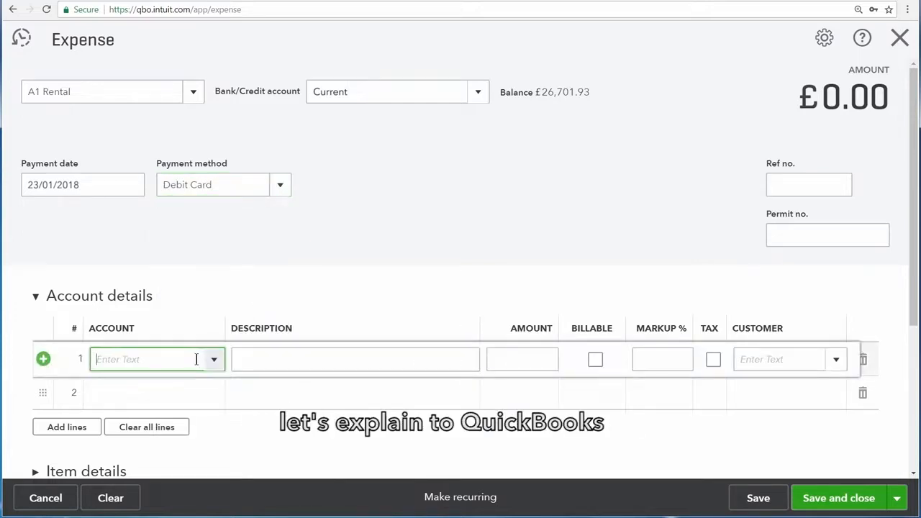
pyautogui.click(214, 361)
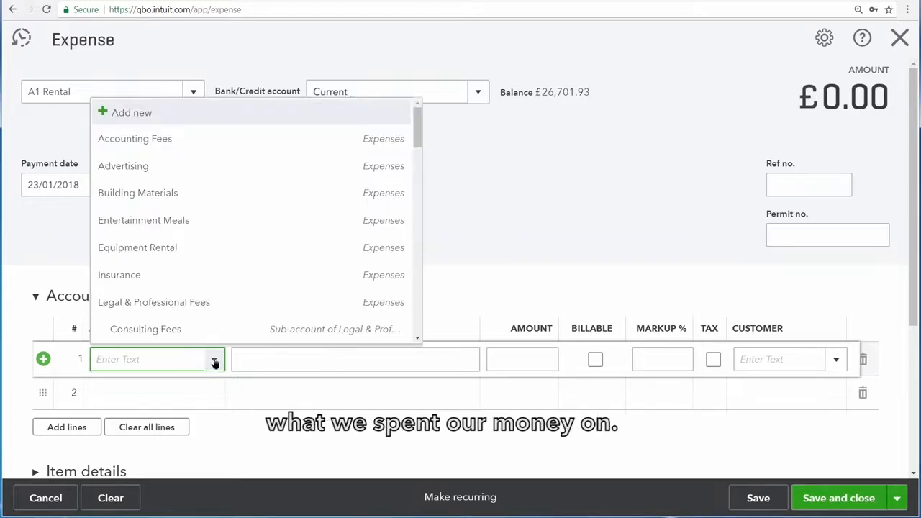
pyautogui.write('equip')
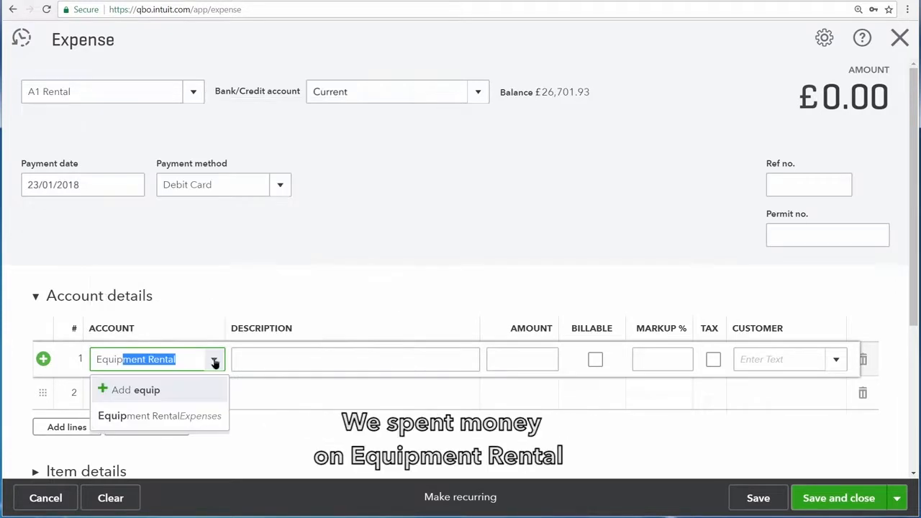
pyautogui.click(210, 416)
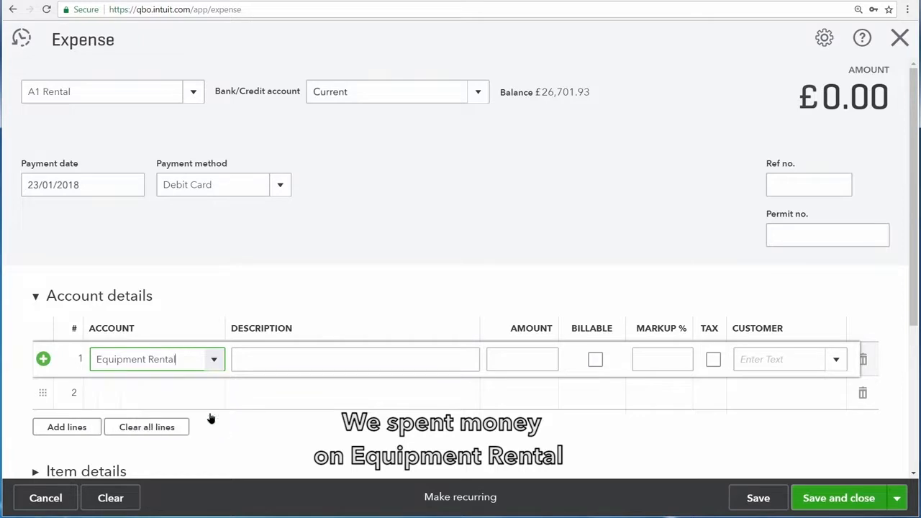
# Step: Give the first expense line the description "Rented a backhoe for landscaping." and an amount of 500
pyautogui.click(424, 364)
pyautogui.write('Rented a back')
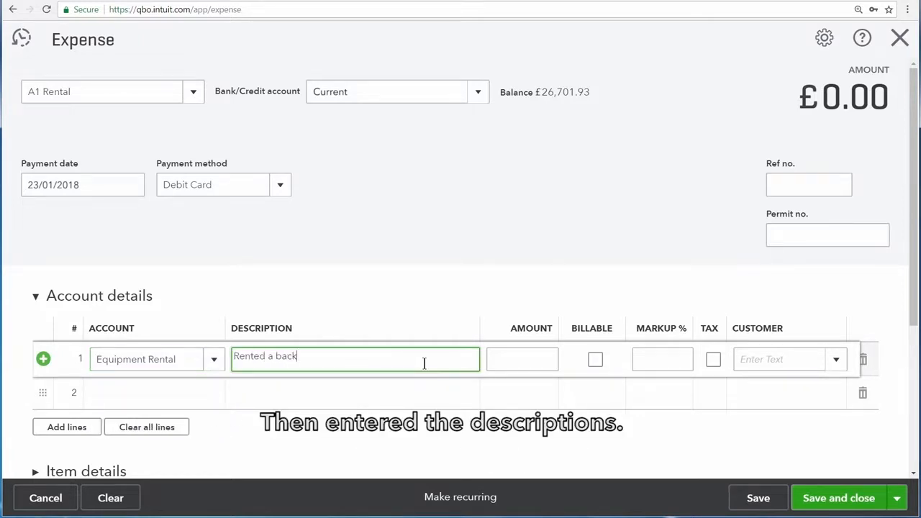
pyautogui.write('hoe for lands')
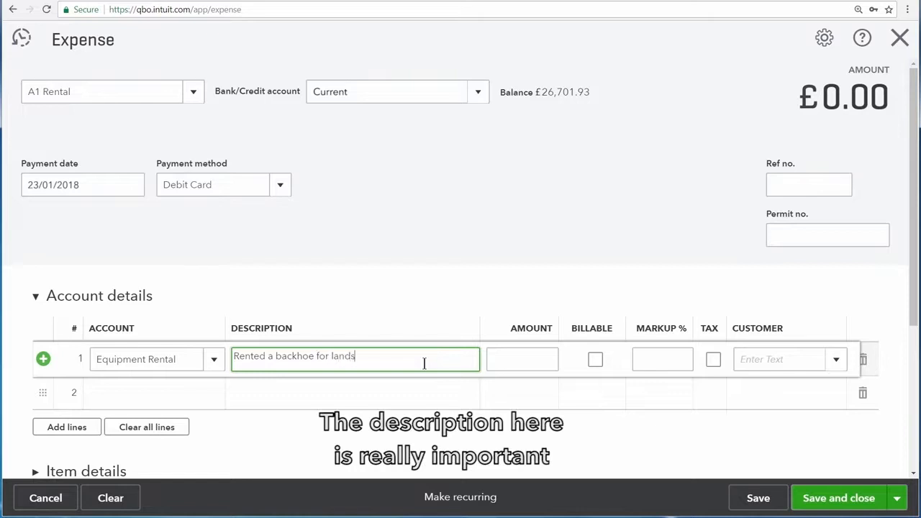
pyautogui.write('caping')
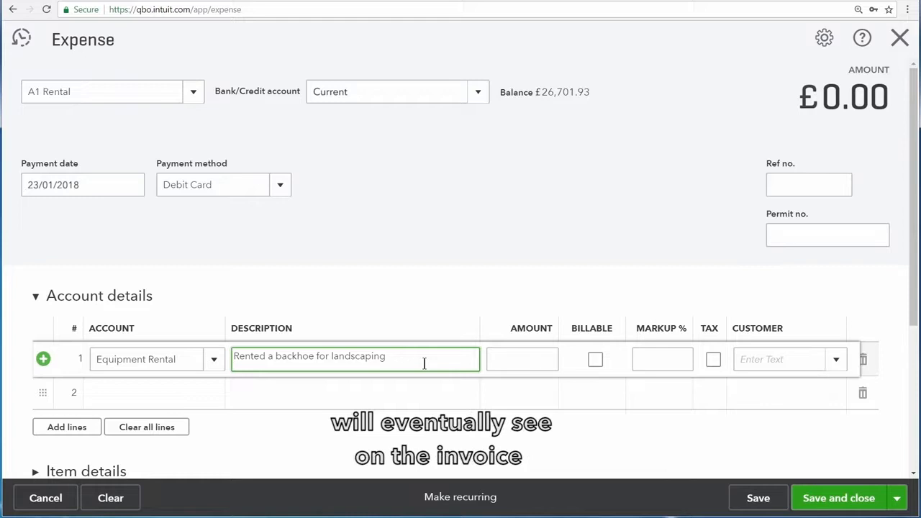
pyautogui.write('.')
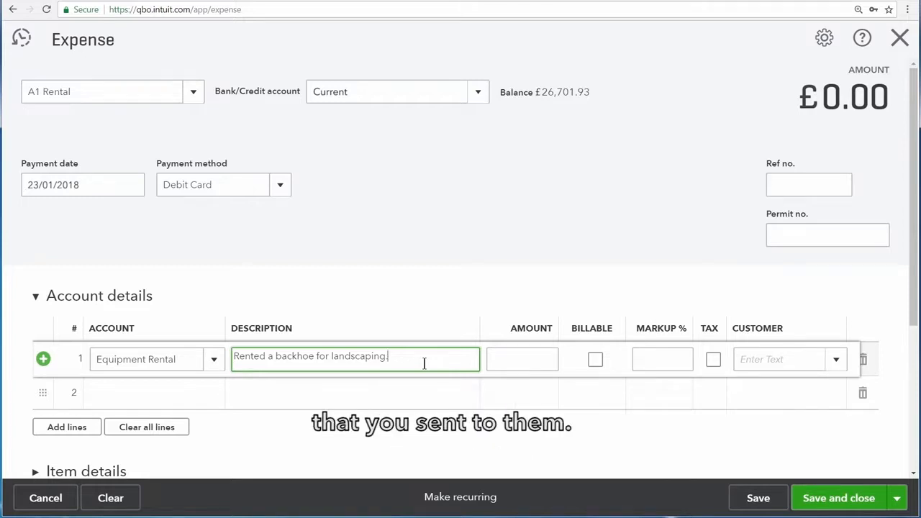
pyautogui.click(507, 360)
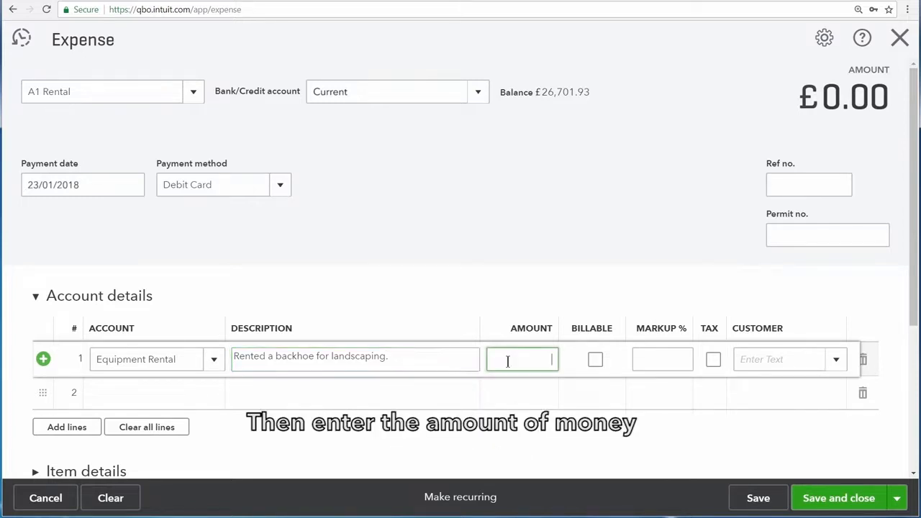
pyautogui.write('500')
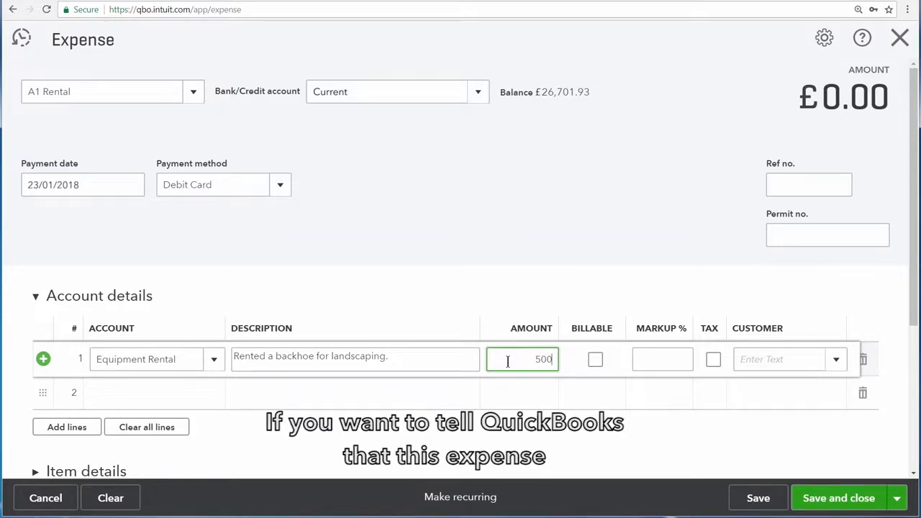
# Step: Assign the Equipment Rental line to the customer Amy's Bird Sanctuary and mark it as billable
pyautogui.click(834, 362)
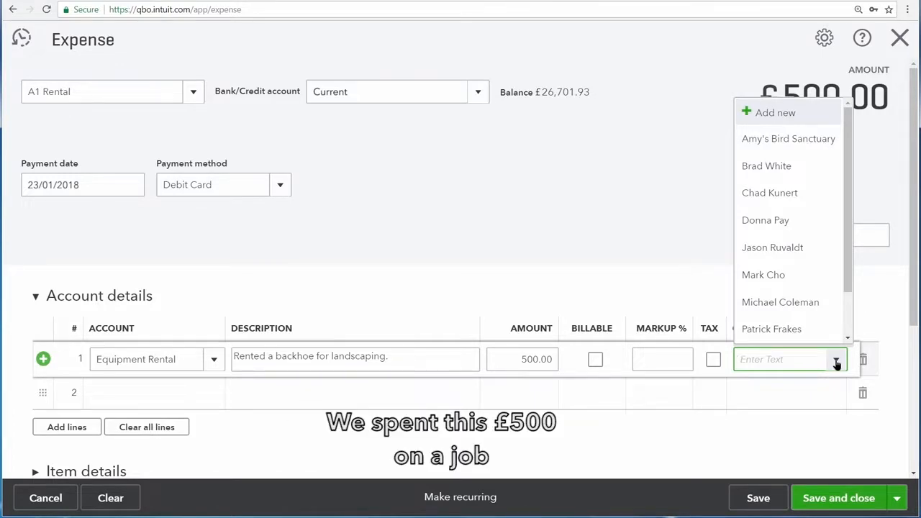
pyautogui.click(818, 143)
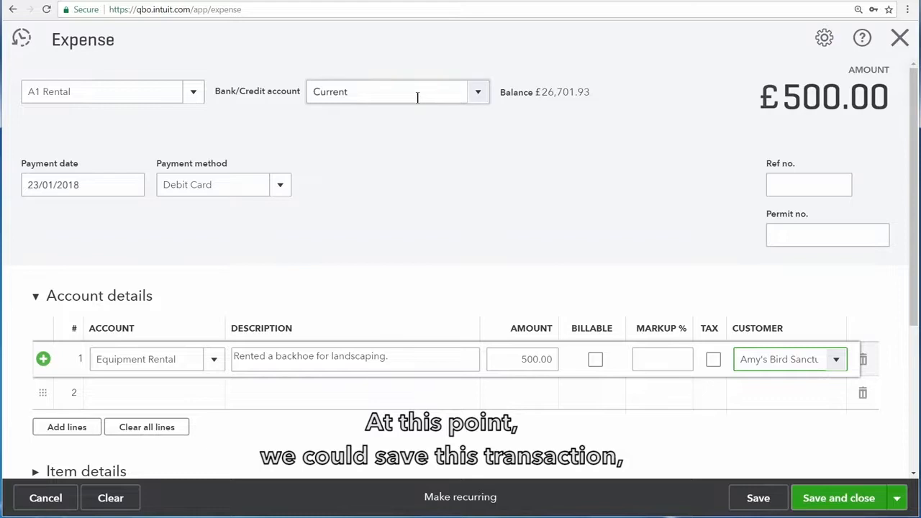
pyautogui.click(388, 92)
pyautogui.moveTo(381, 94); pyautogui.dragTo(303, 91)
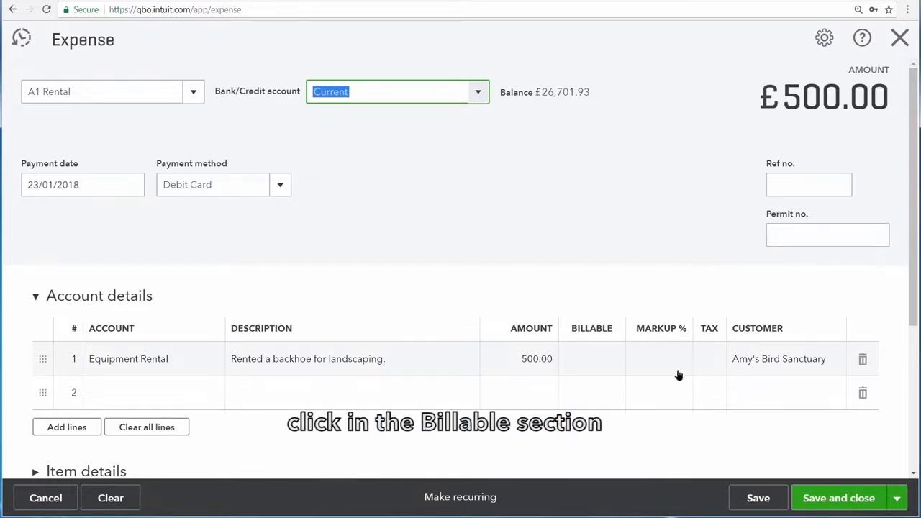
pyautogui.click(600, 371)
pyautogui.click(600, 370)
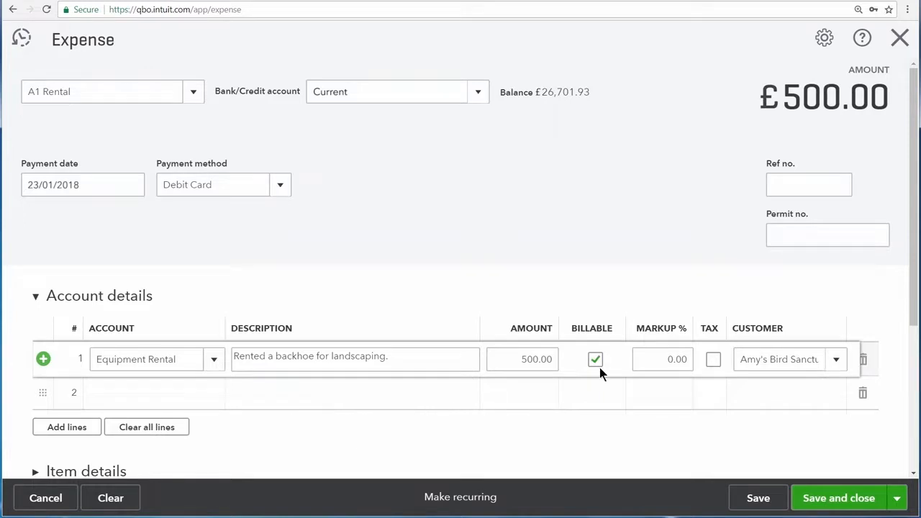
# Step: Set the billable line's markup to 10%, and save and close the expense
pyautogui.click(644, 365)
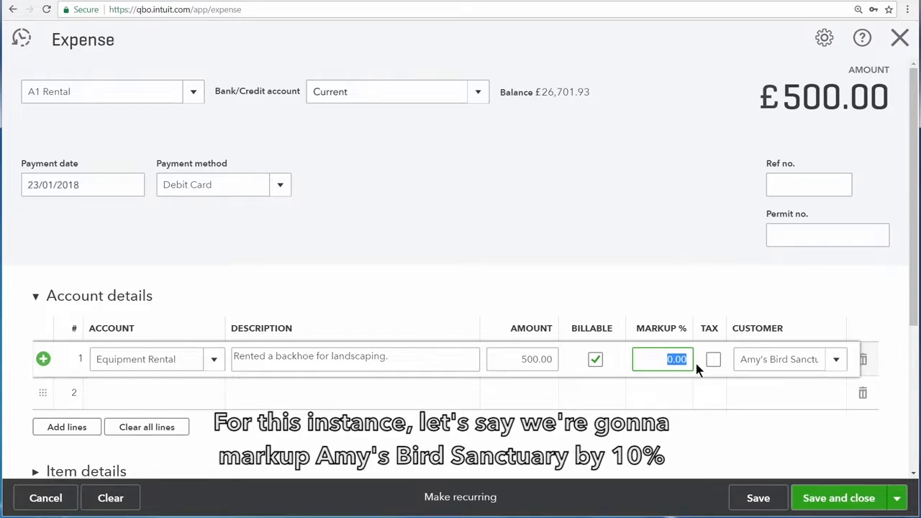
pyautogui.write('10')
pyautogui.click(696, 364)
pyautogui.click(838, 498)
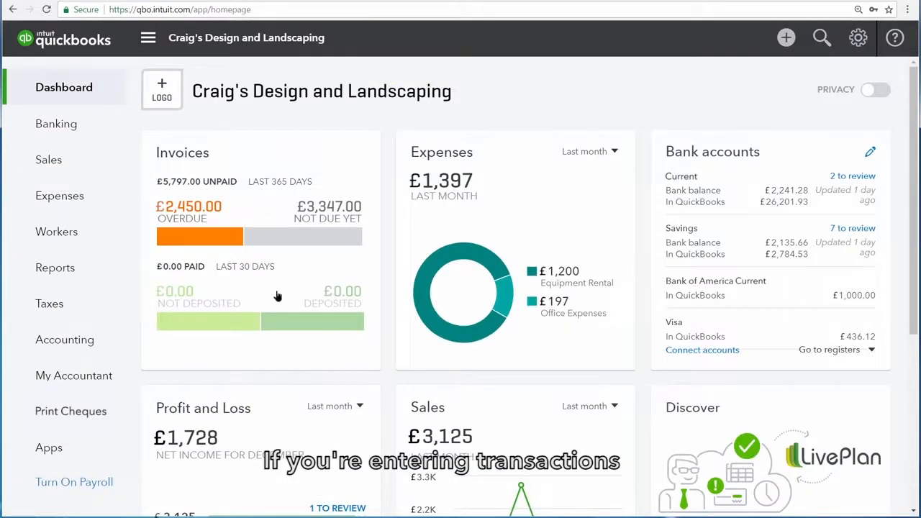
# Step: Examine the billable and customer options of the A1 Rental bank transaction awaiting review, and return to the dashboard
pyautogui.click(89, 122)
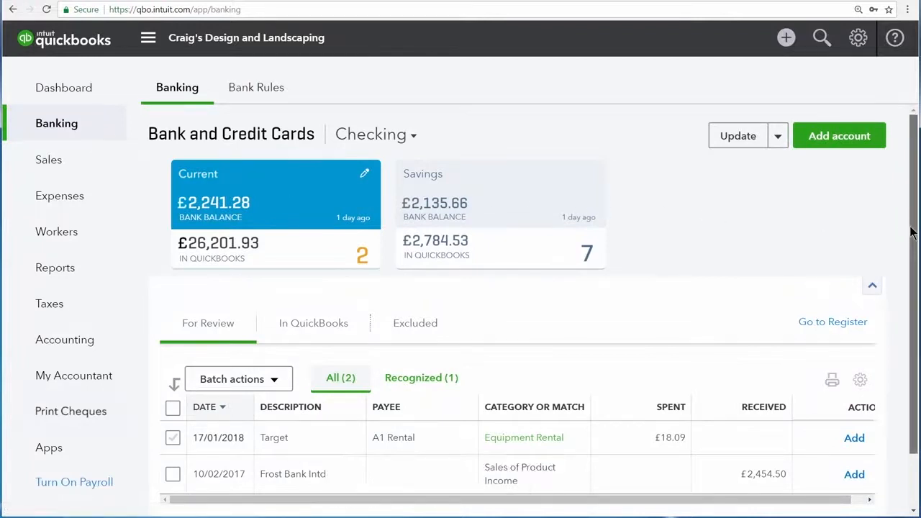
pyautogui.scroll(-1, 910, 237)
pyautogui.click(434, 380)
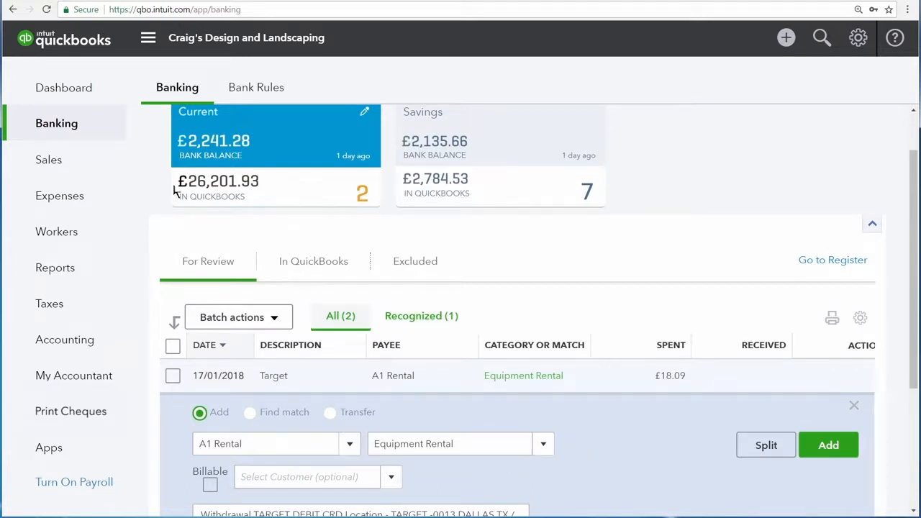
pyautogui.click(108, 100)
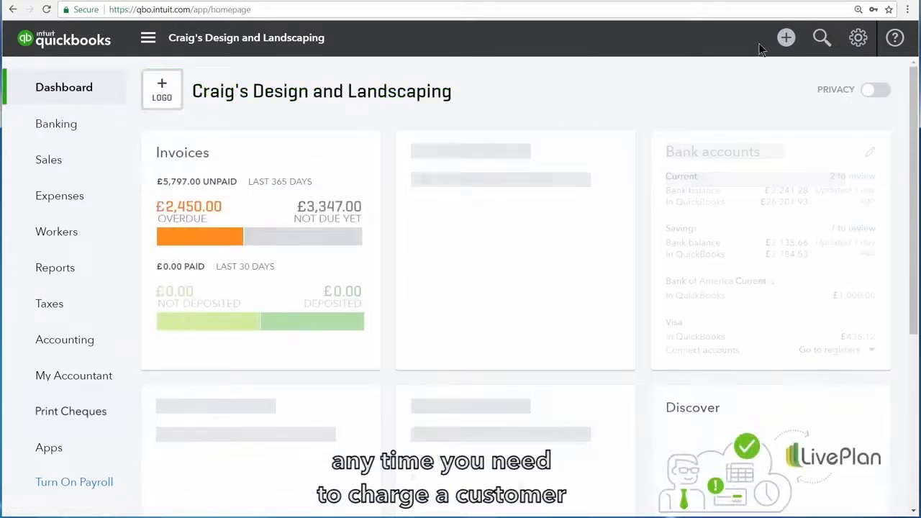